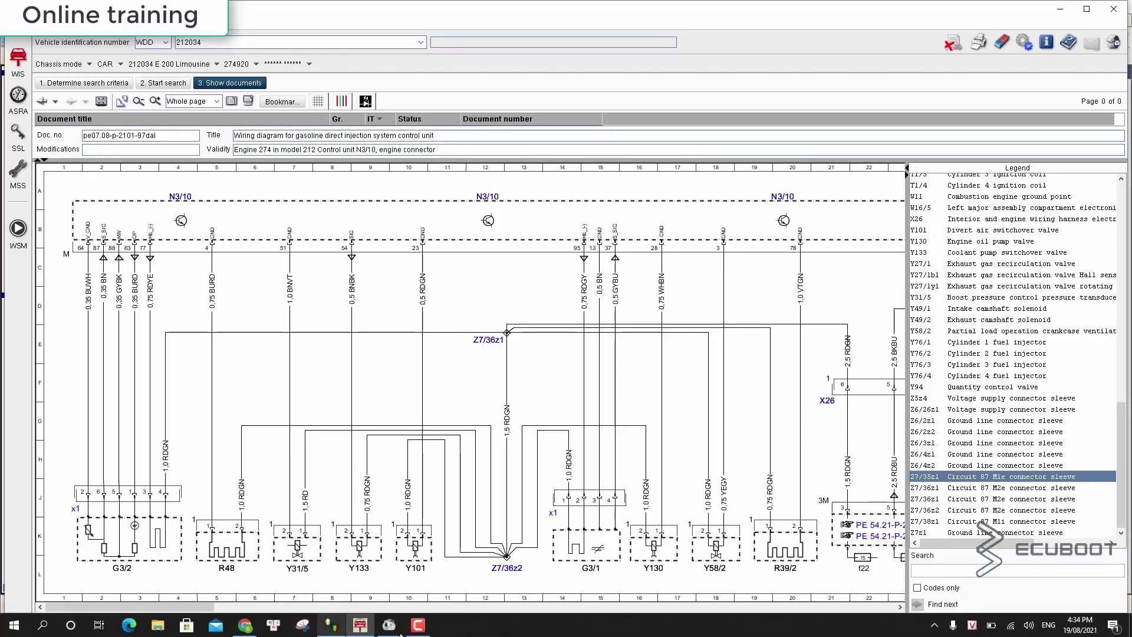
Search with the information type 'Functions, as-built configurations (gf)' to list engine timing and mixture formation documents
click(418, 626)
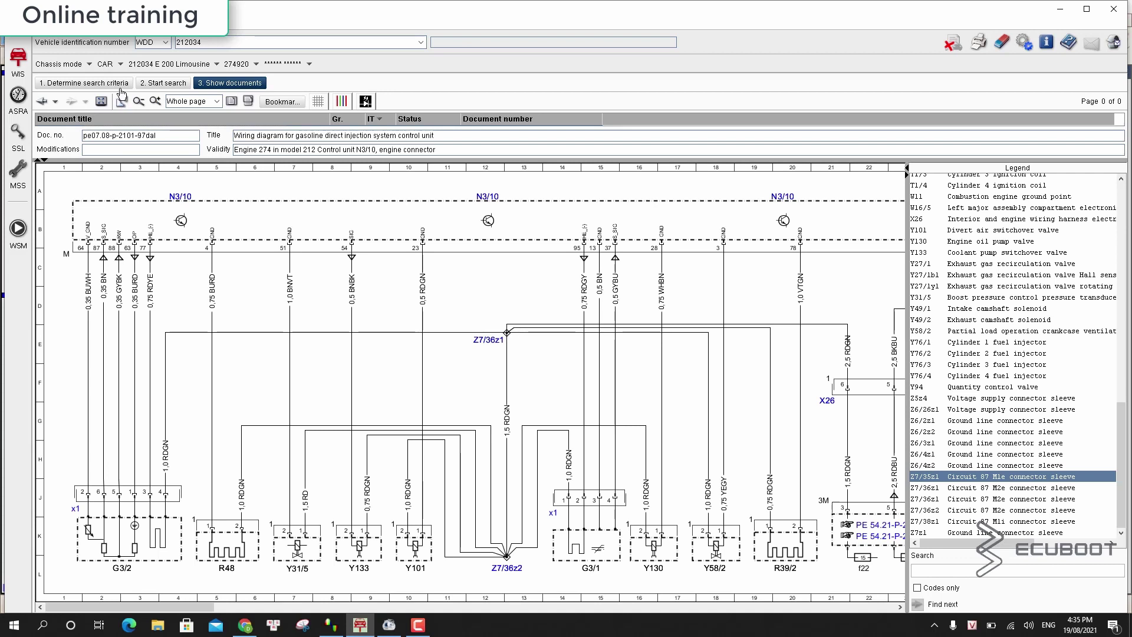
click(97, 83)
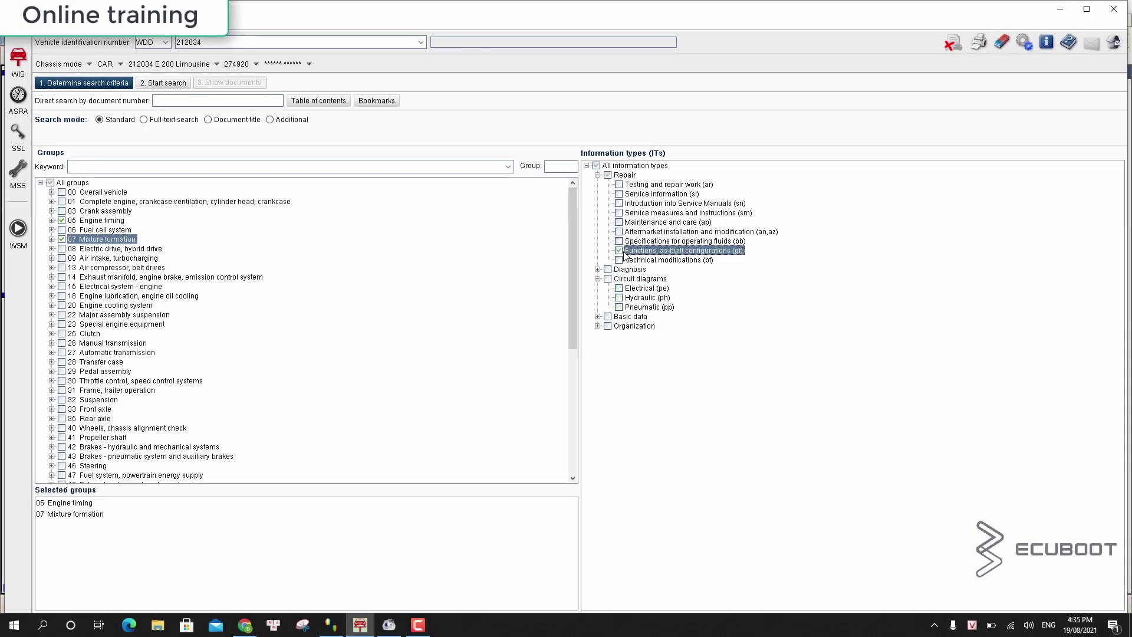
click(165, 81)
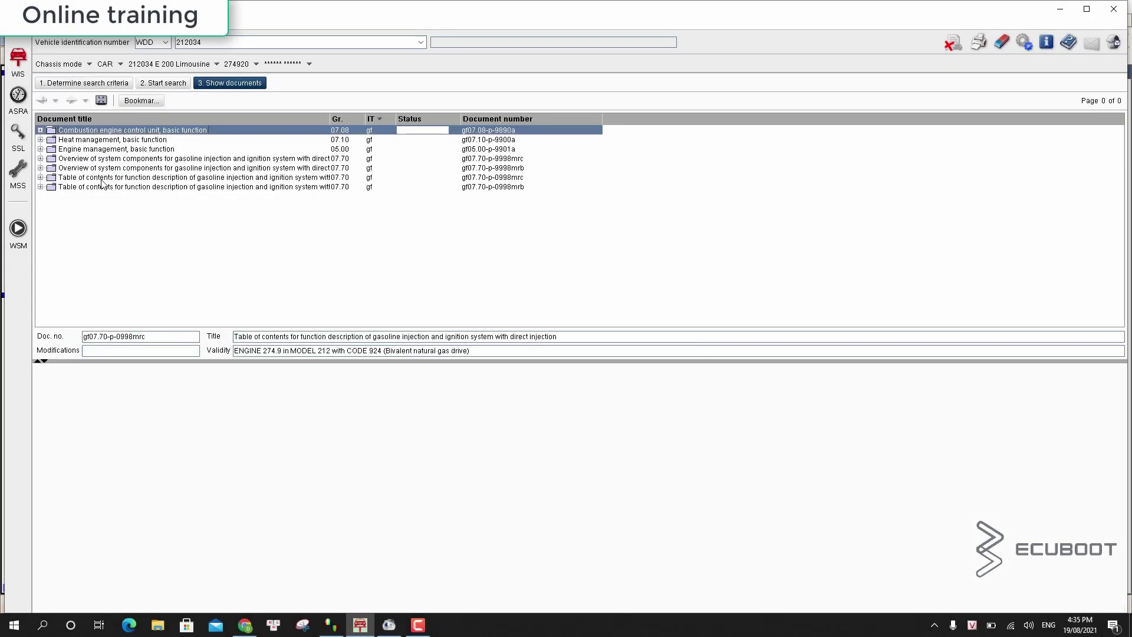
Open the 'Overview of system components for gasoline injection and ignition system' document to locate Y31/5
click(137, 159)
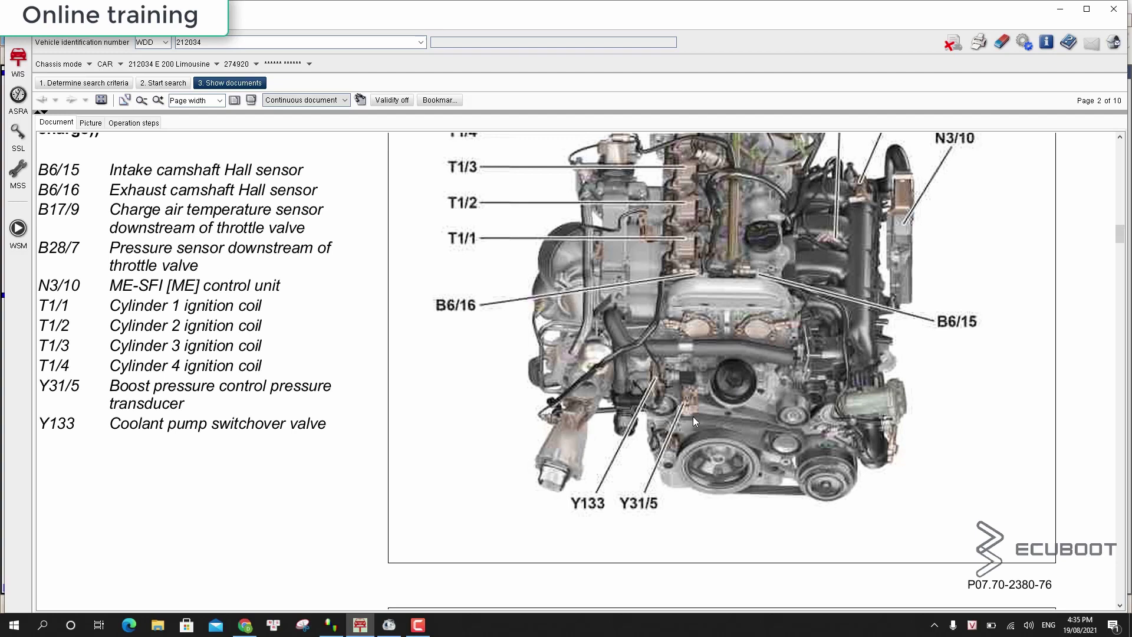
scroll(693, 416, down, 4)
scroll(692, 417, down, 4)
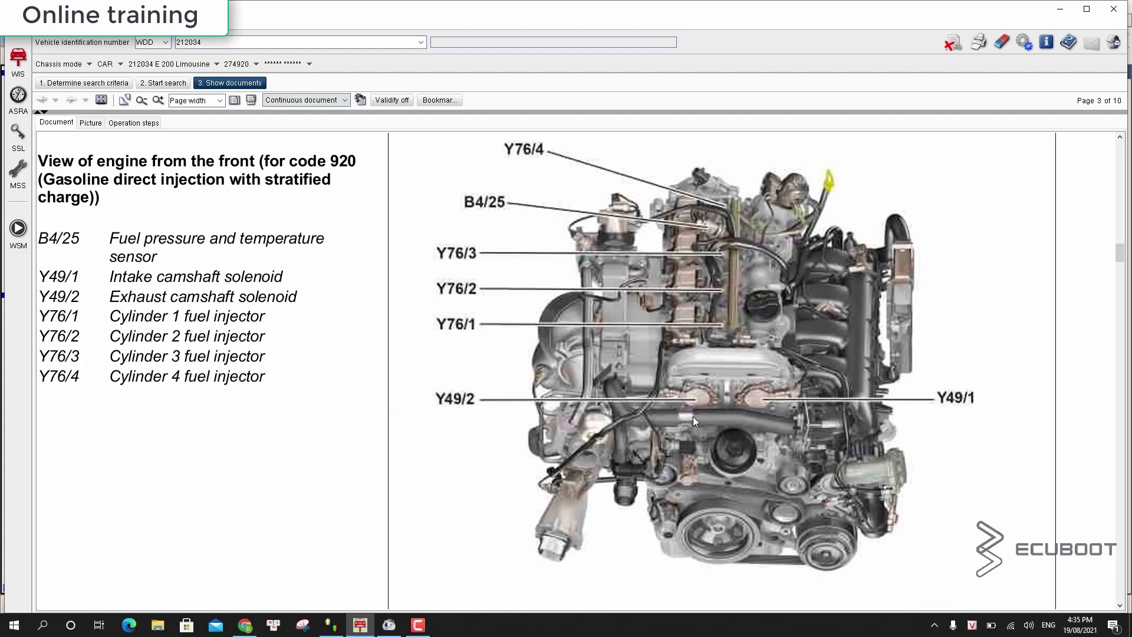
scroll(692, 416, up, 4)
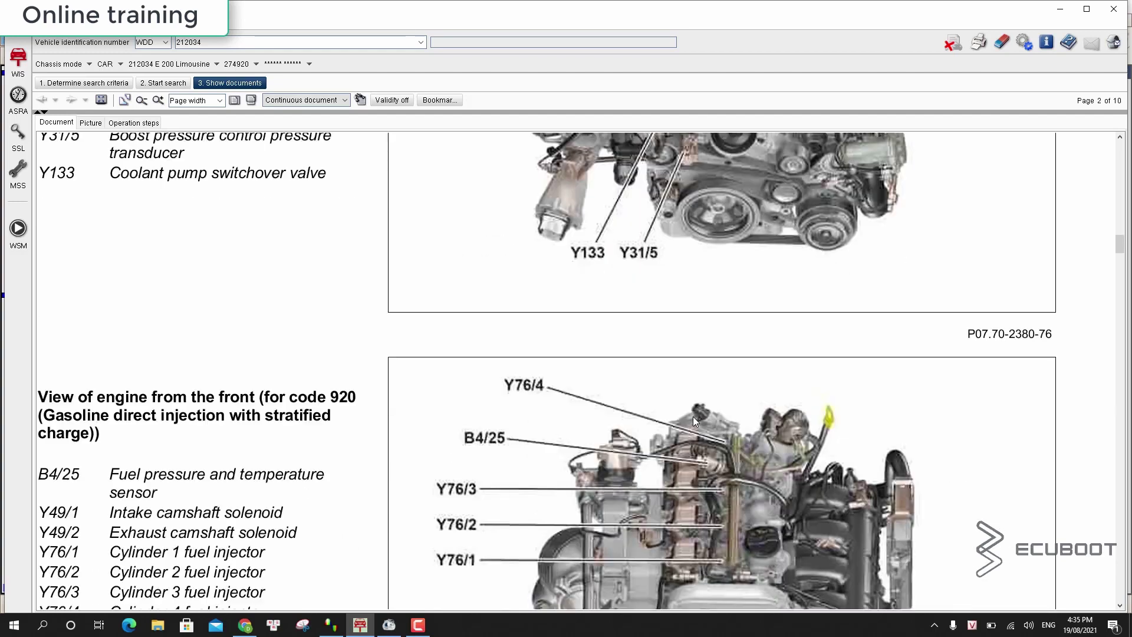
scroll(693, 417, up, 4)
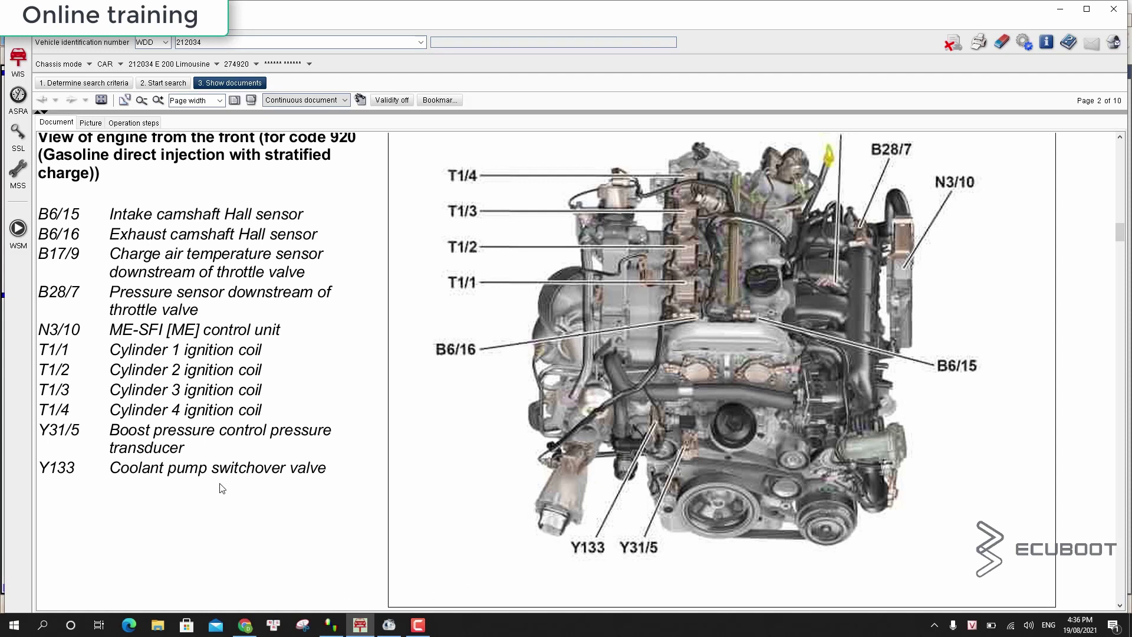
scroll(266, 478, down, 5)
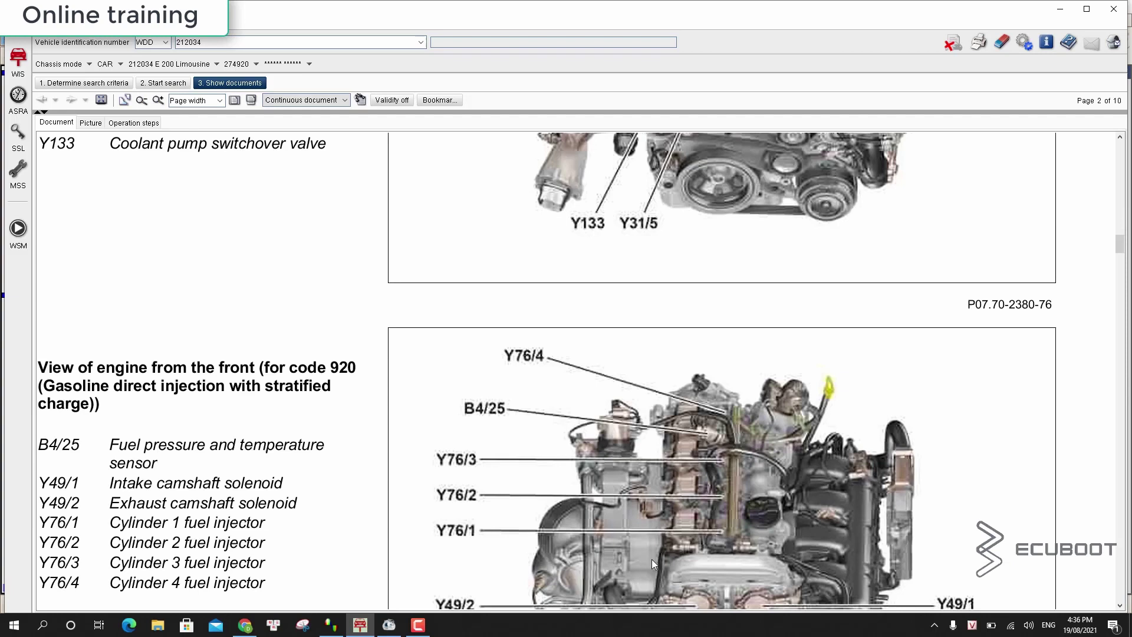
scroll(655, 531, down, 5)
scroll(667, 410, down, 5)
scroll(666, 416, down, 5)
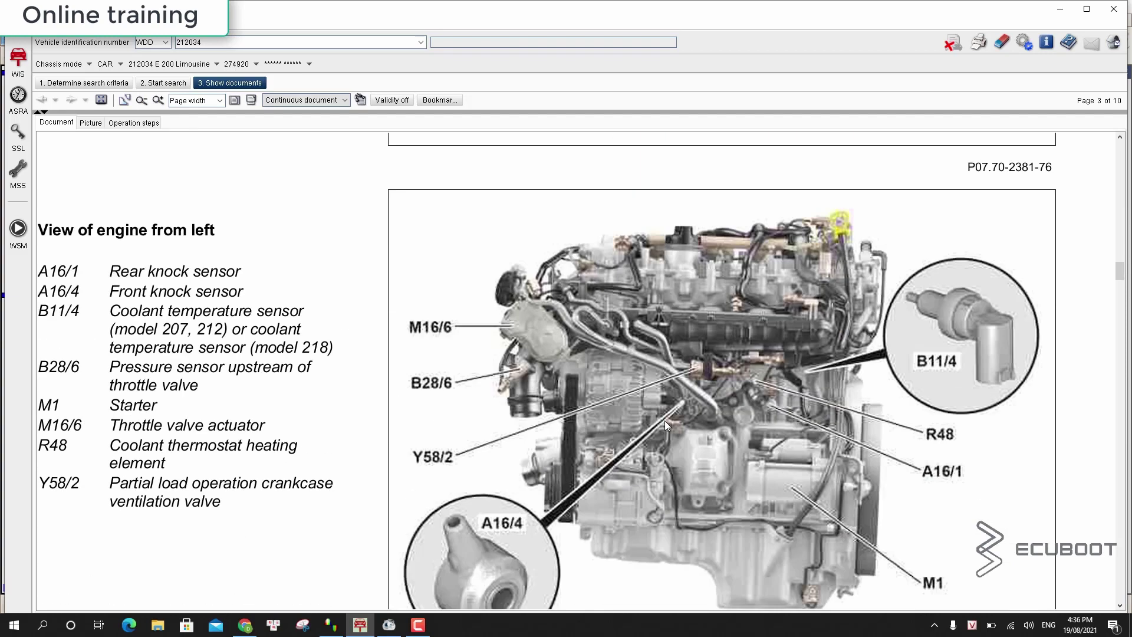
scroll(664, 420, down, 5)
scroll(664, 421, down, 5)
scroll(664, 420, down, 4)
scroll(665, 421, down, 4)
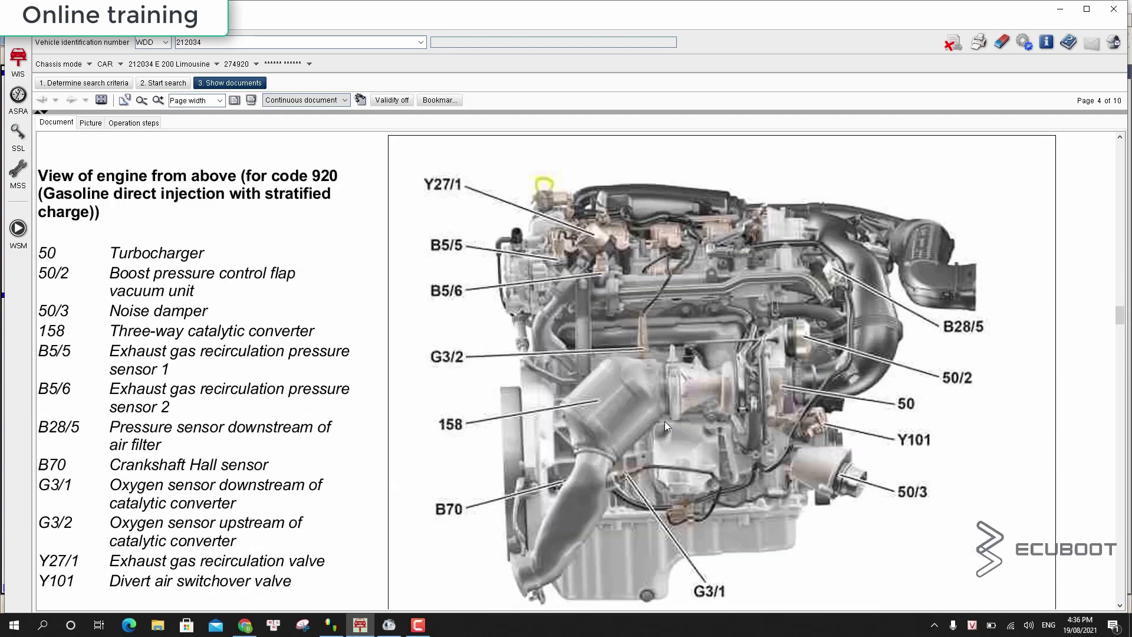
scroll(665, 422, down, 2)
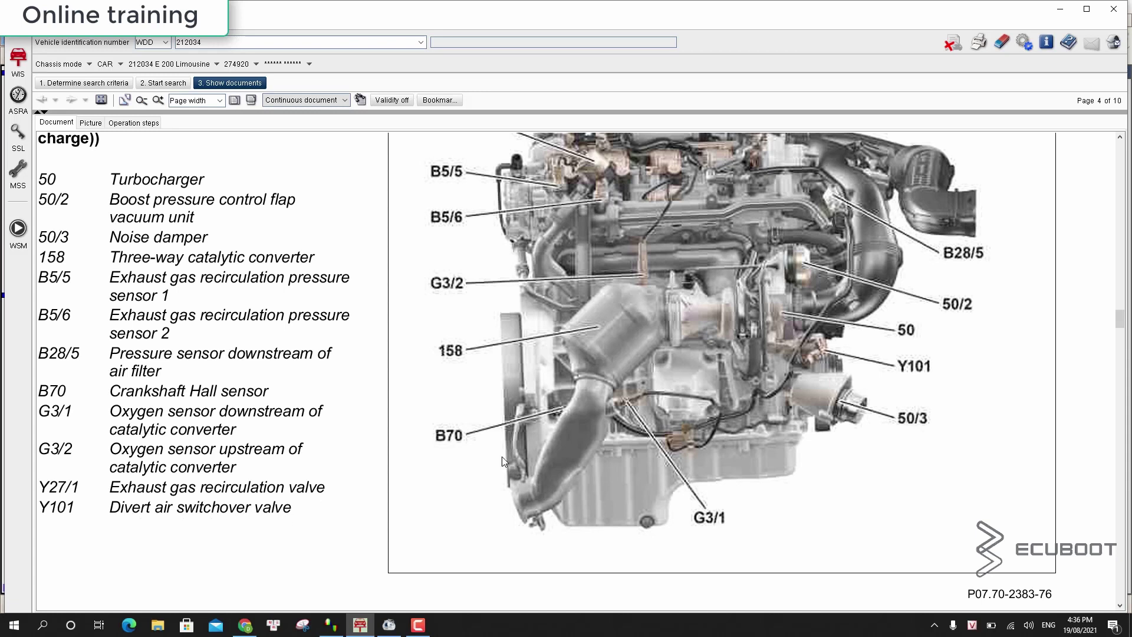
scroll(533, 459, down, 4)
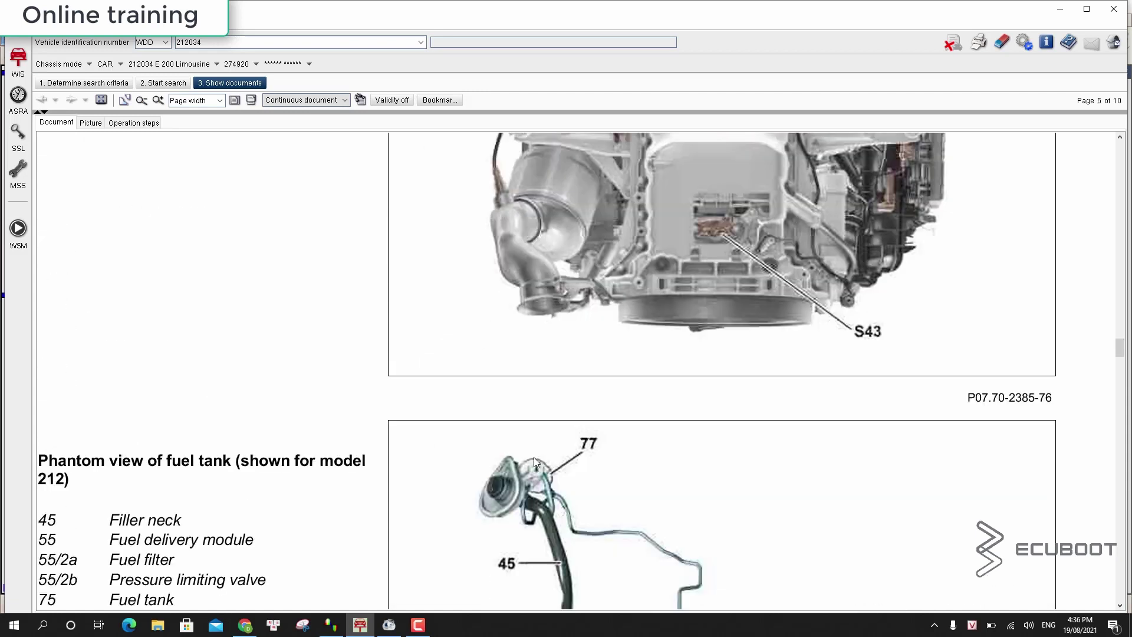
scroll(533, 459, down, 4)
scroll(533, 460, down, 4)
scroll(533, 458, down, 5)
scroll(533, 459, down, 5)
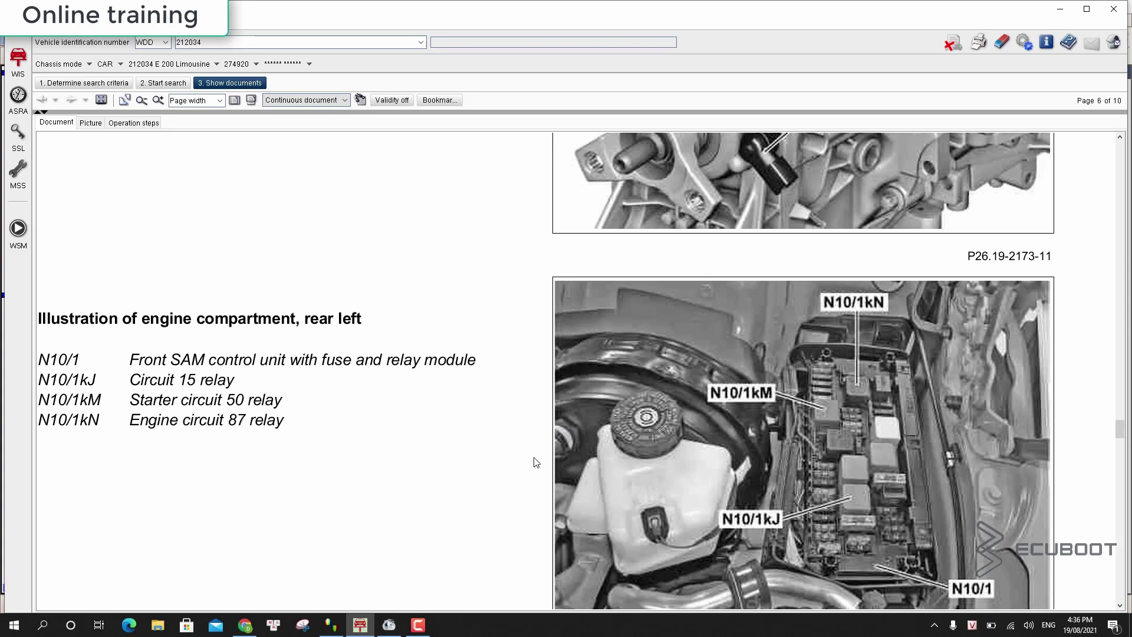
scroll(533, 459, down, 5)
scroll(533, 459, down, 4)
scroll(535, 461, down, 5)
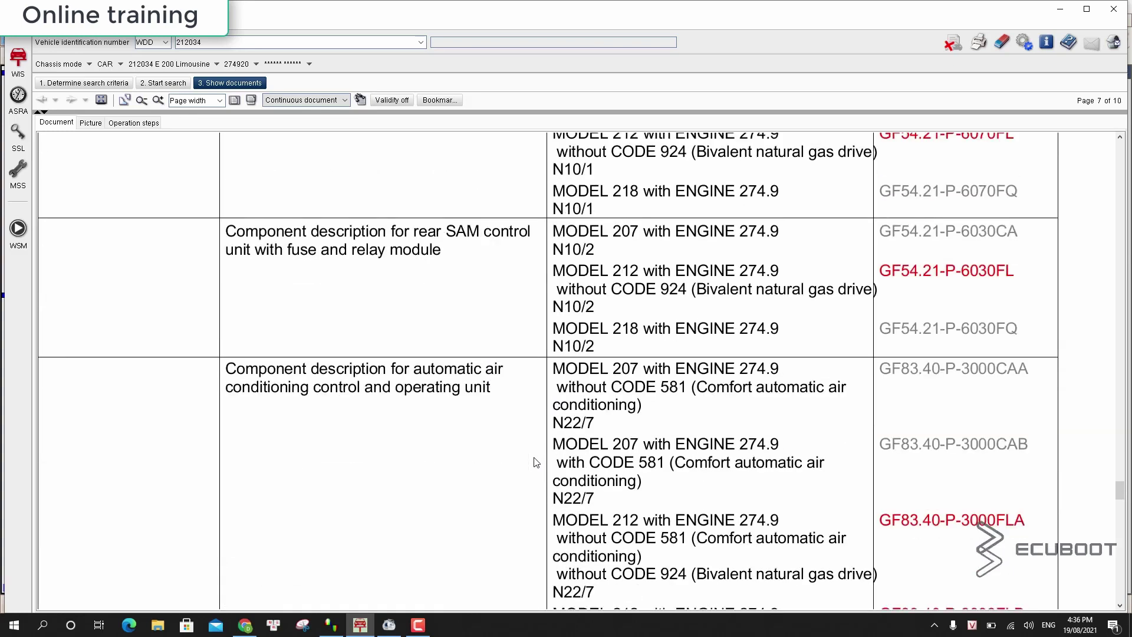
Back in '3. Show documents', highlight the direct-injection table of contents entry for model 207/218/212
click(162, 83)
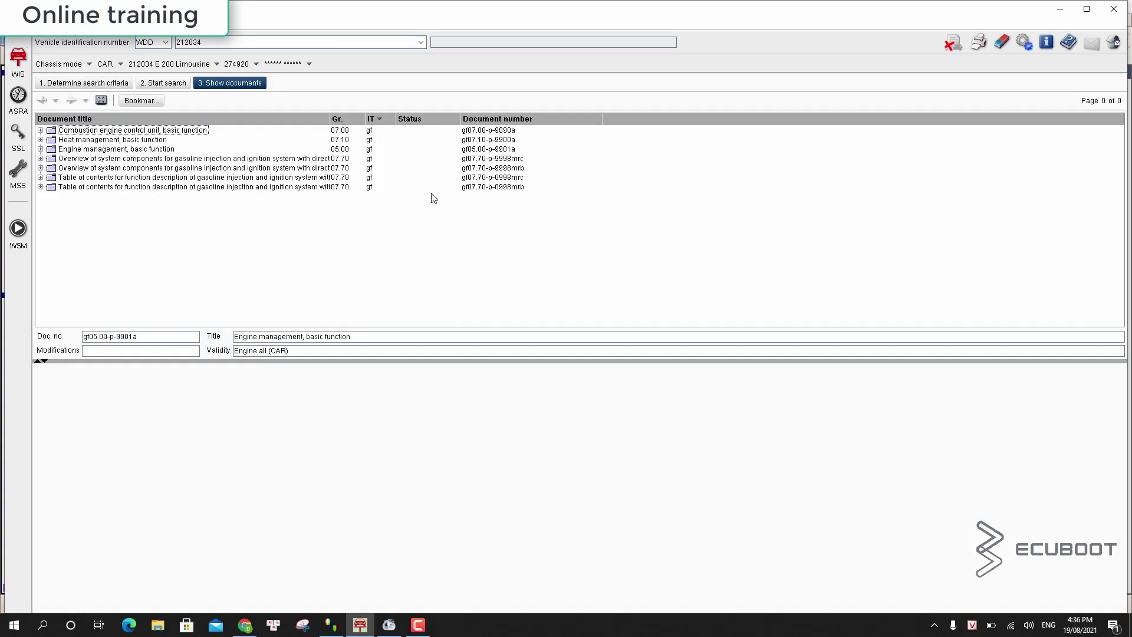
click(140, 187)
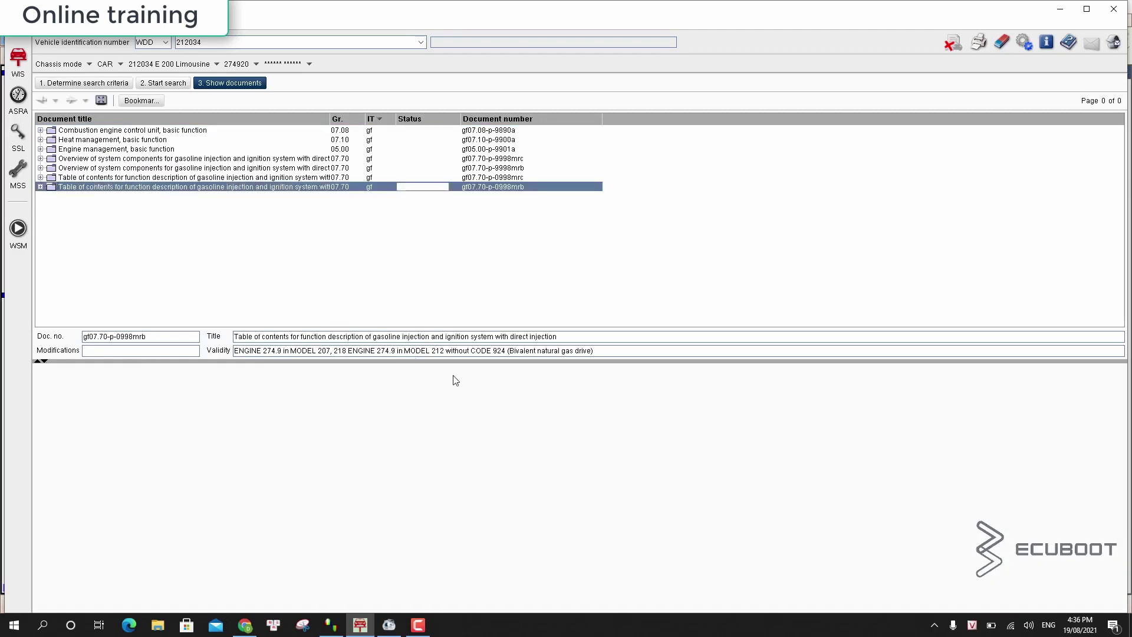
click(90, 178)
From the full-screen table of contents, open the 'Design of charging system' document with its charge air diagram
double_click(100, 188)
click(100, 101)
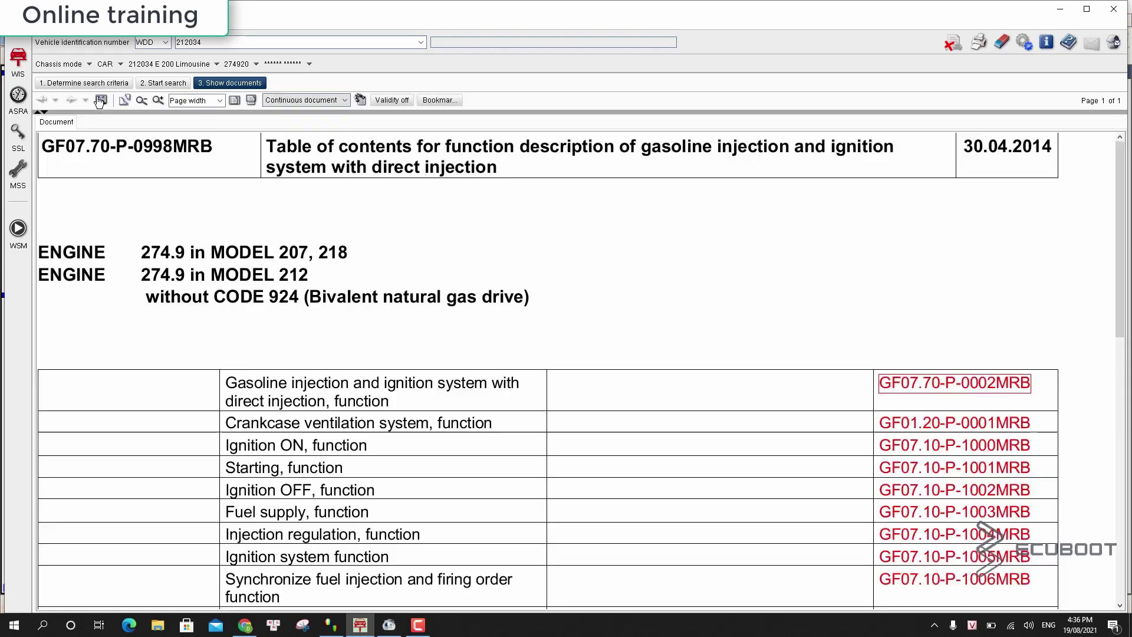
scroll(889, 312, down, 5)
scroll(846, 422, down, 10)
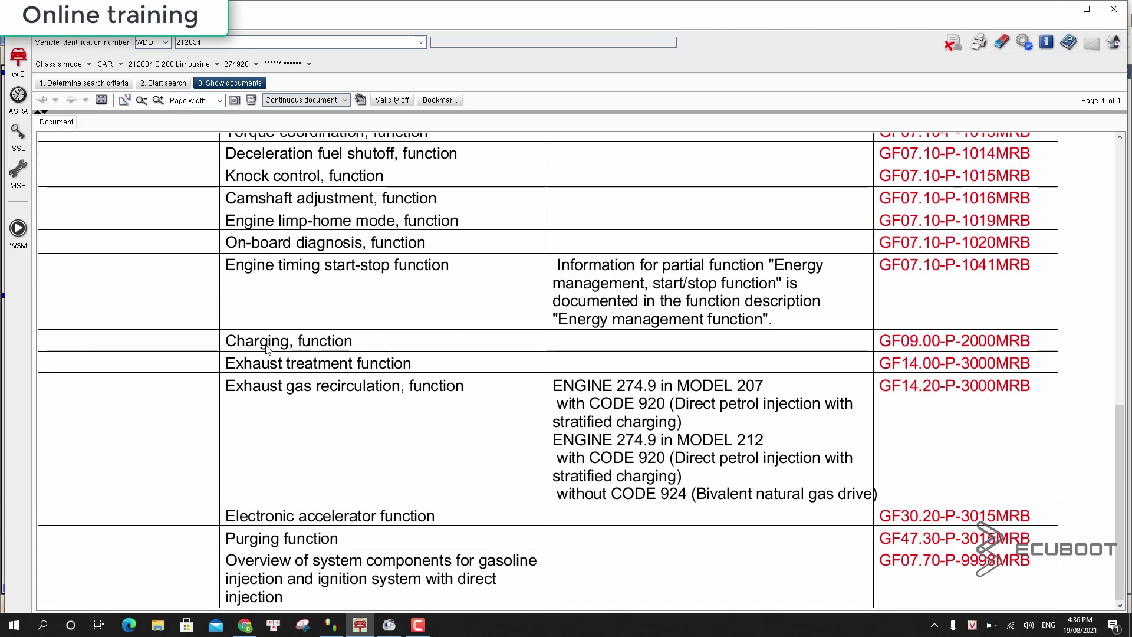
click(955, 341)
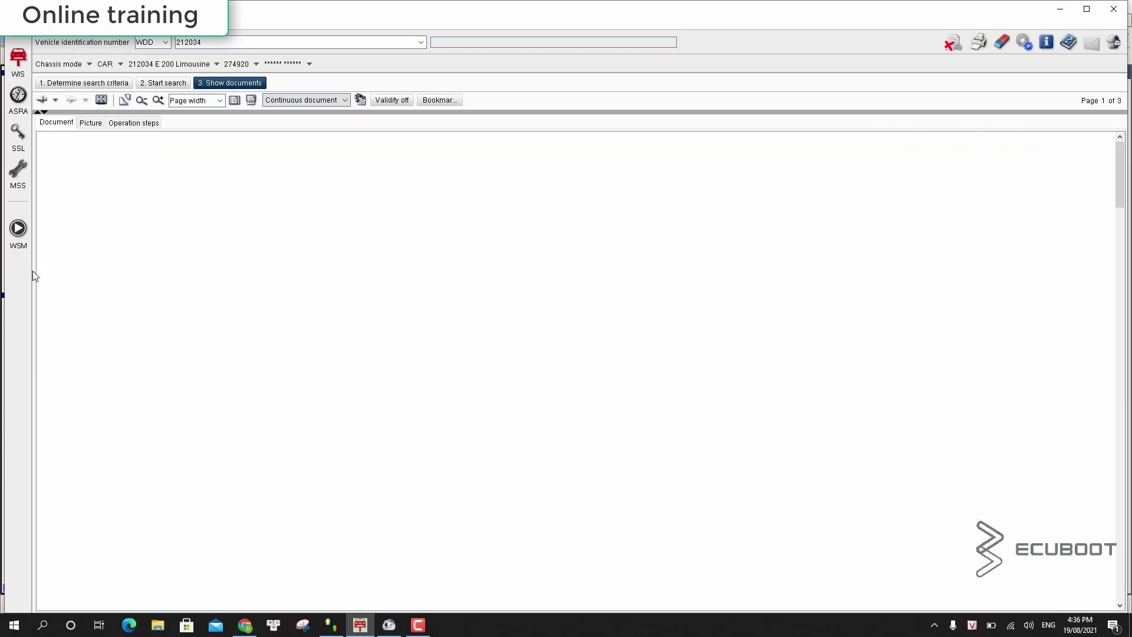
scroll(566, 355, down, 10)
scroll(795, 351, up, 3)
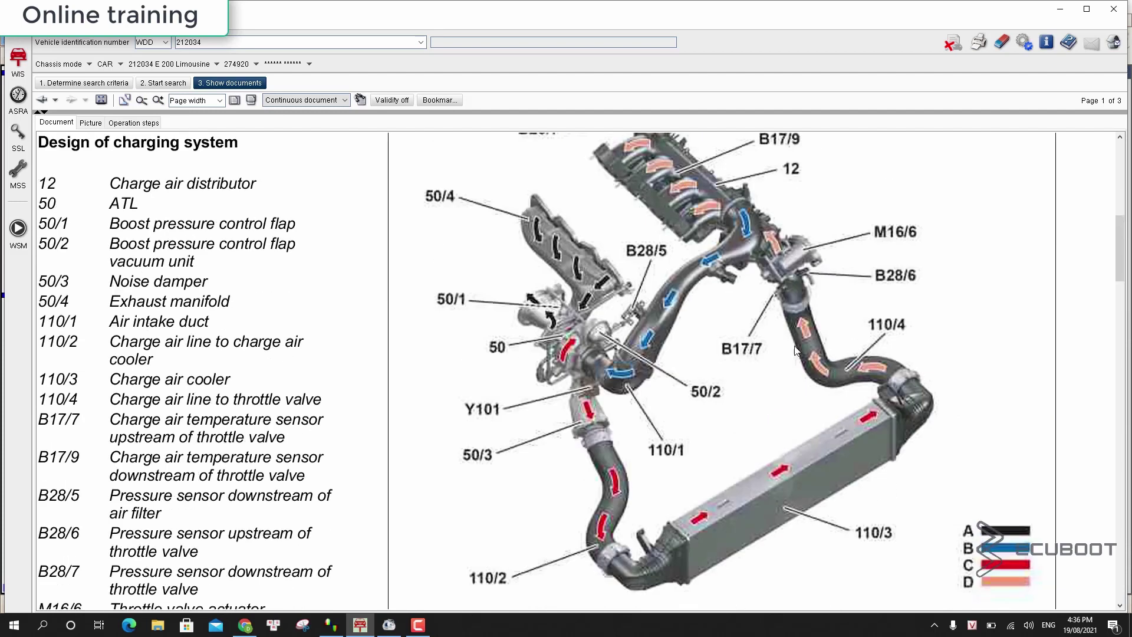
scroll(792, 346, up, 1)
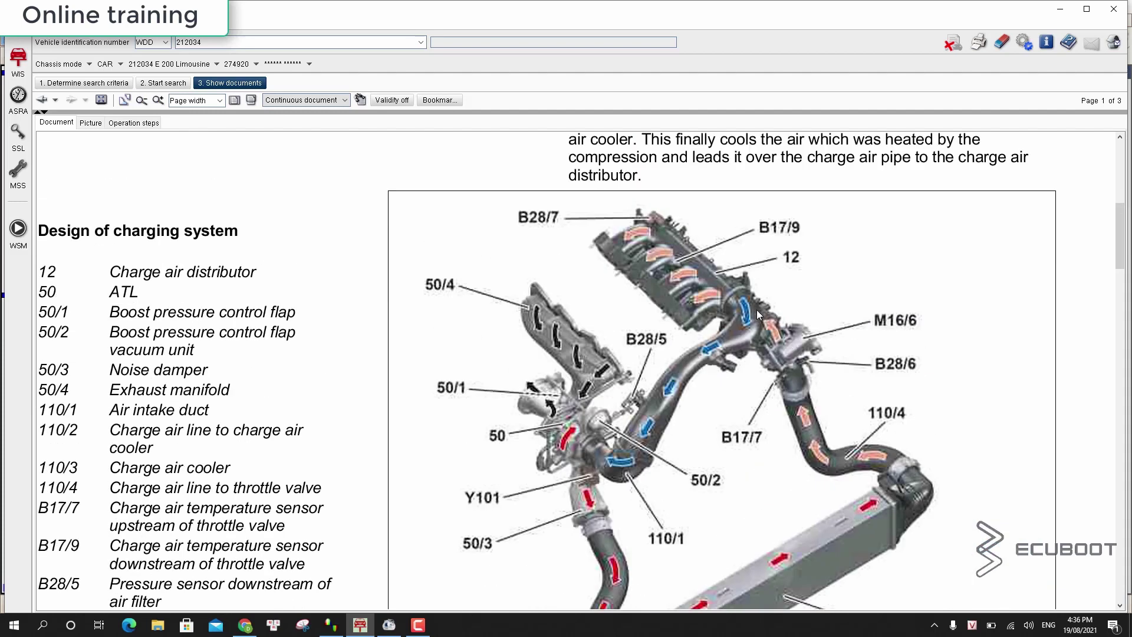
scroll(566, 353, down, 1)
scroll(531, 354, down, 1)
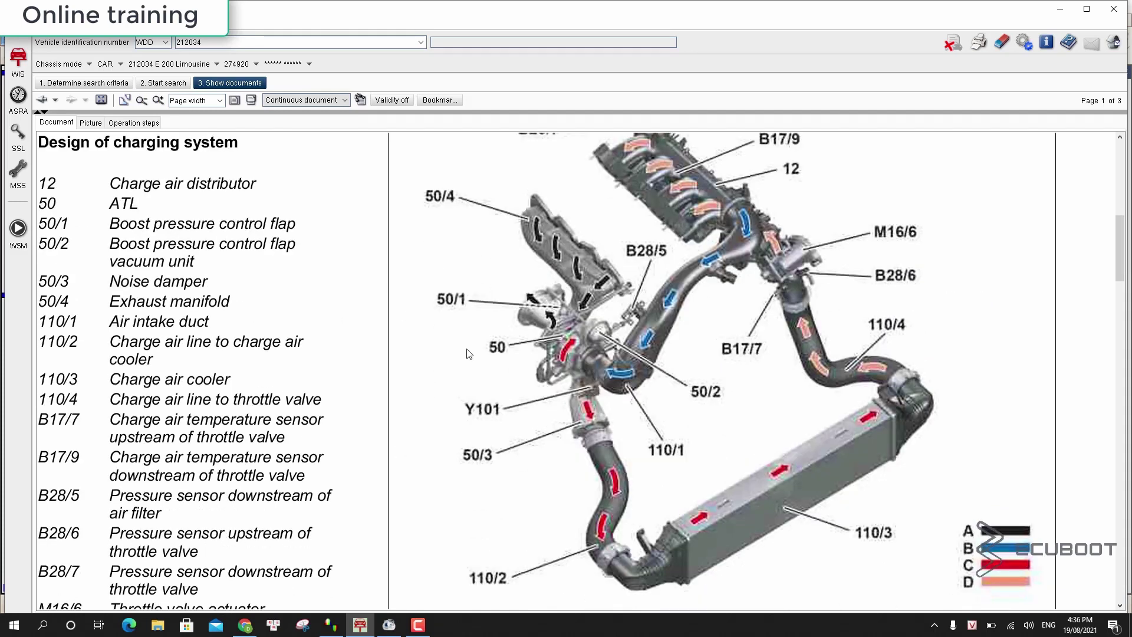
scroll(217, 190, up, 1)
scroll(218, 196, up, 1)
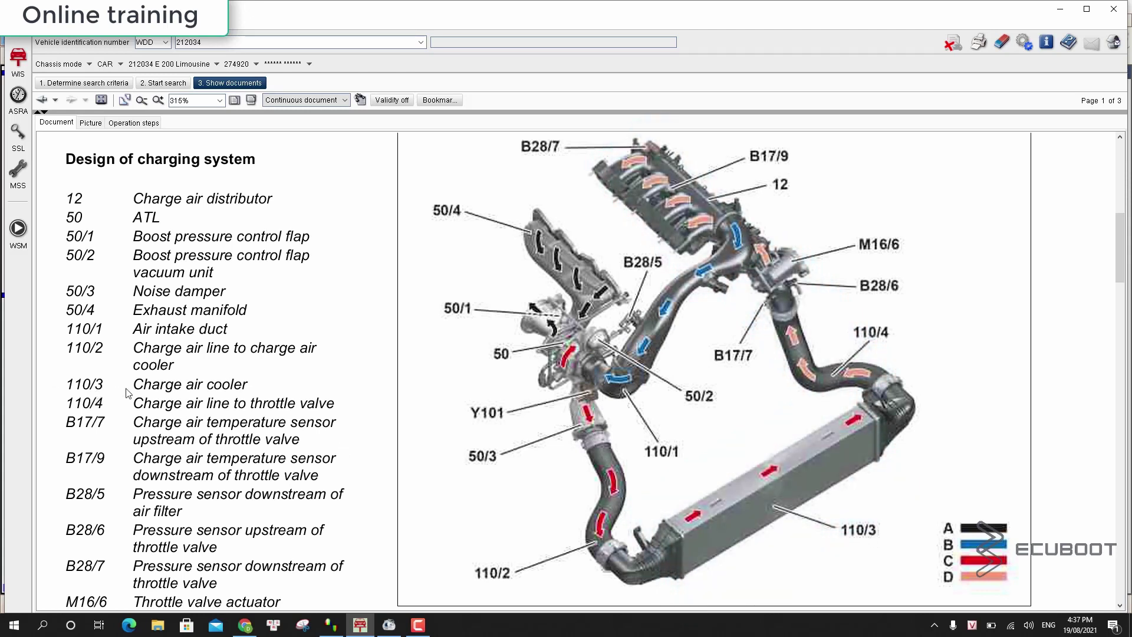
scroll(580, 339, down, 10)
scroll(579, 338, down, 8)
scroll(579, 338, down, 5)
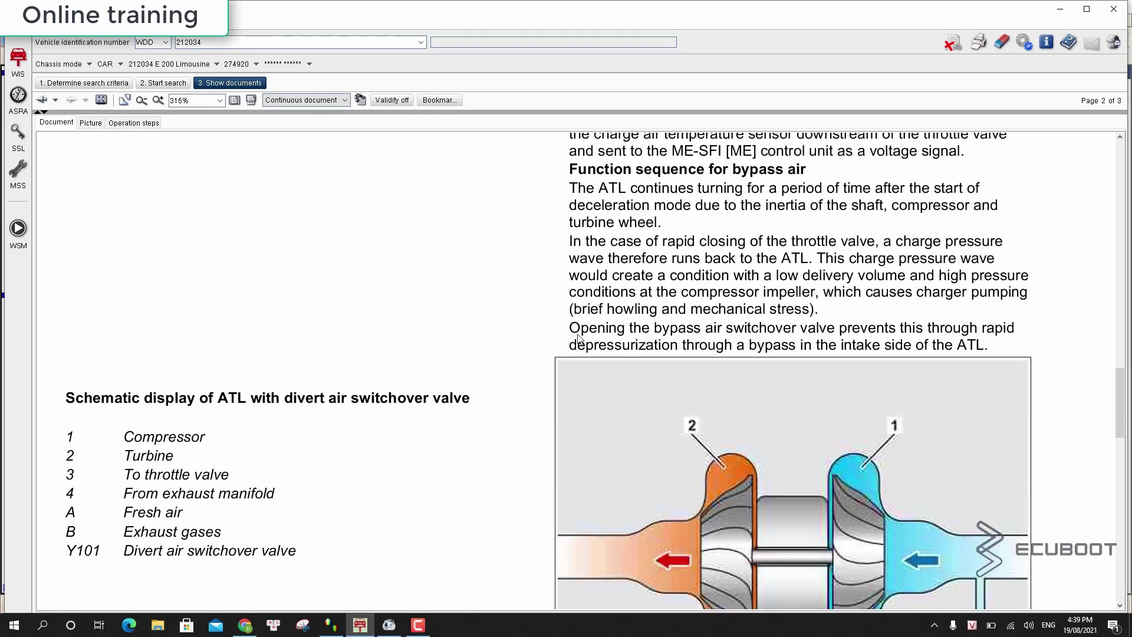
scroll(579, 339, down, 3)
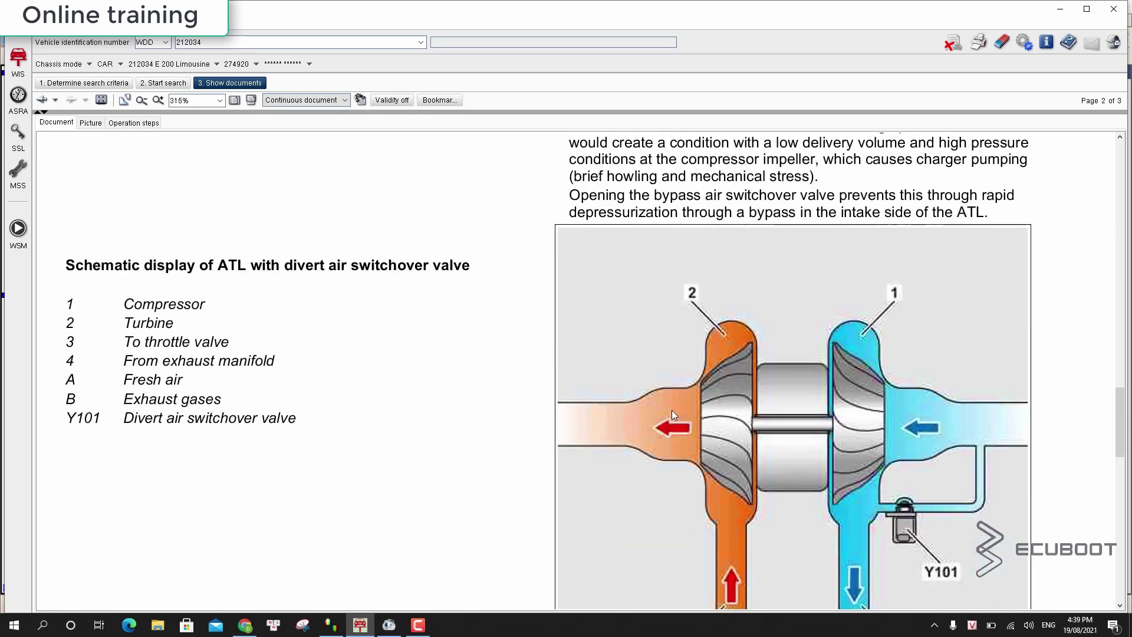
scroll(708, 397, down, 2)
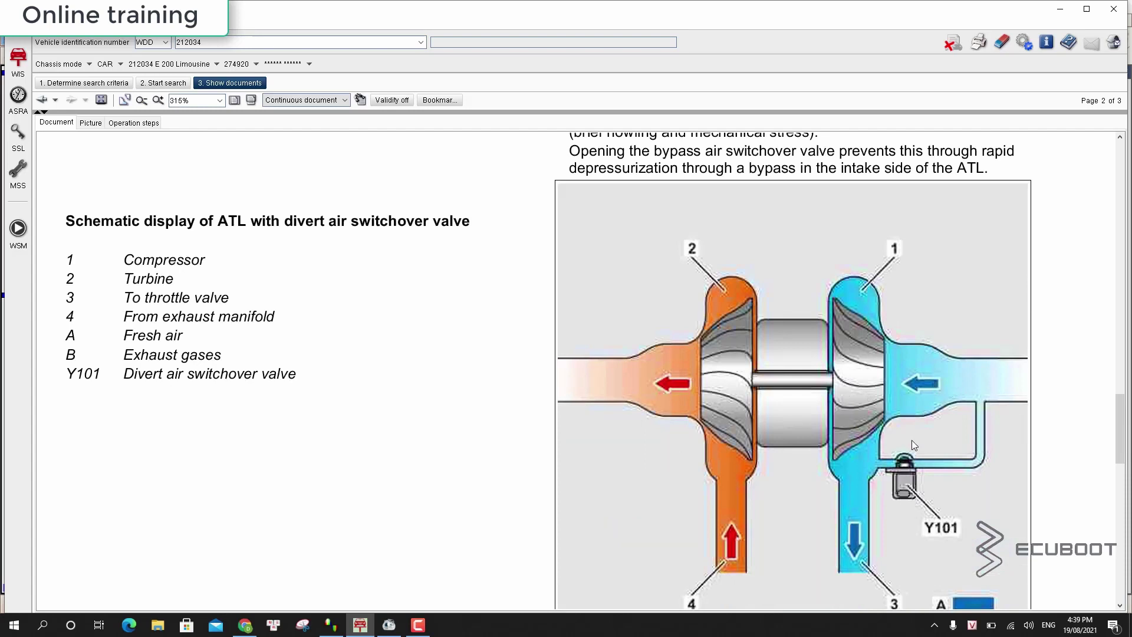
scroll(938, 419, down, 2)
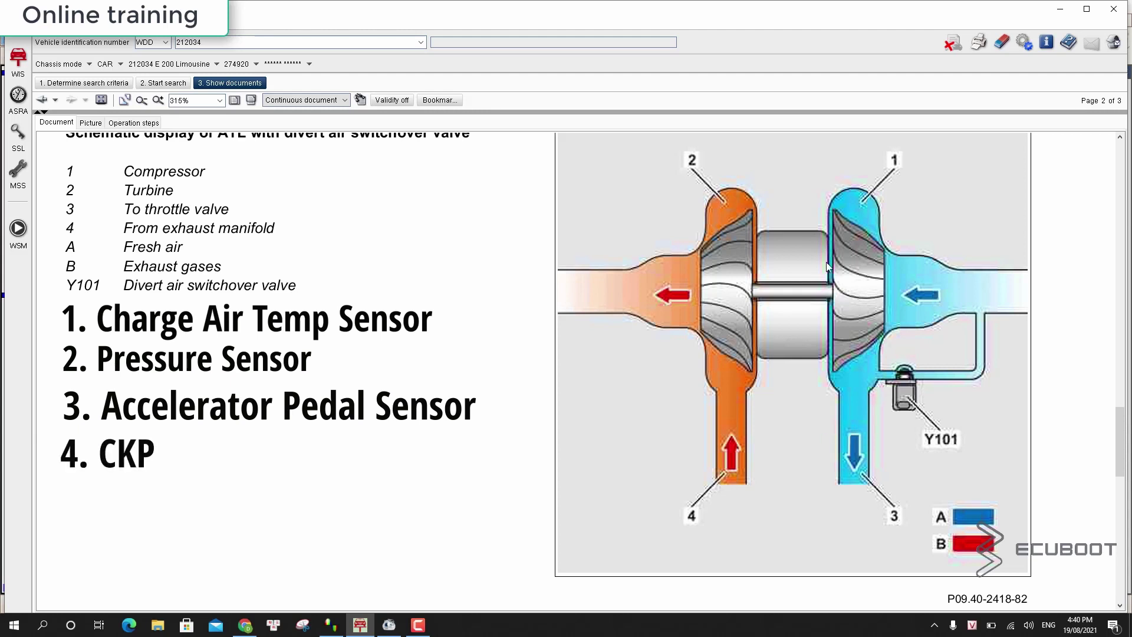
scroll(796, 308, down, 5)
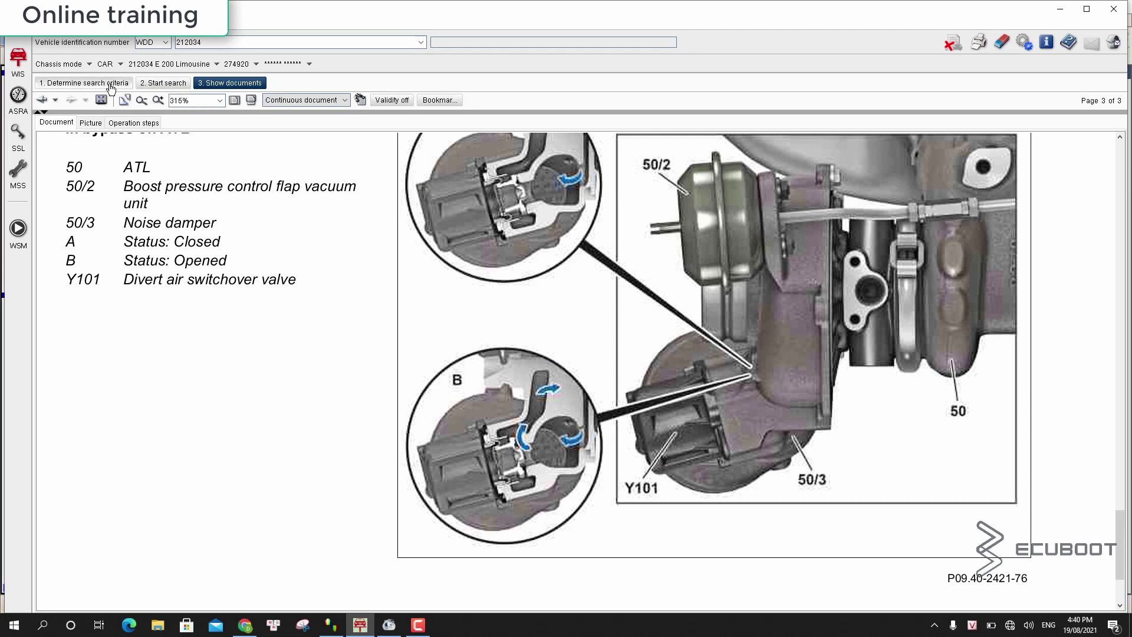
Search with the information type Circuit diagrams > Electrical (pe) instead of functions/as-built configurations
click(84, 82)
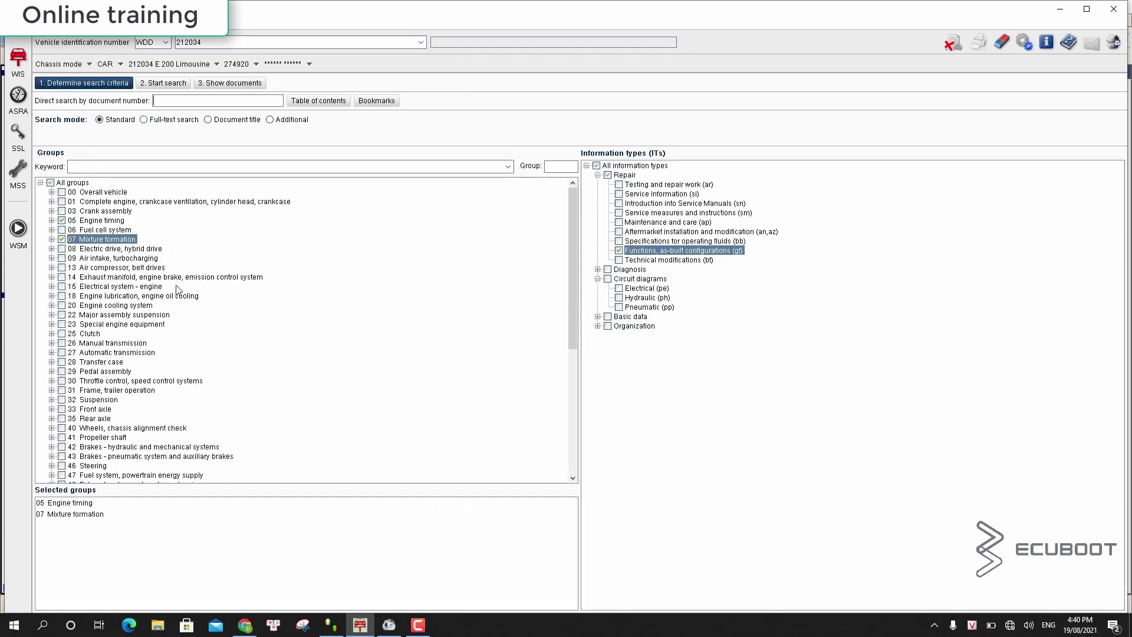
click(619, 250)
click(618, 288)
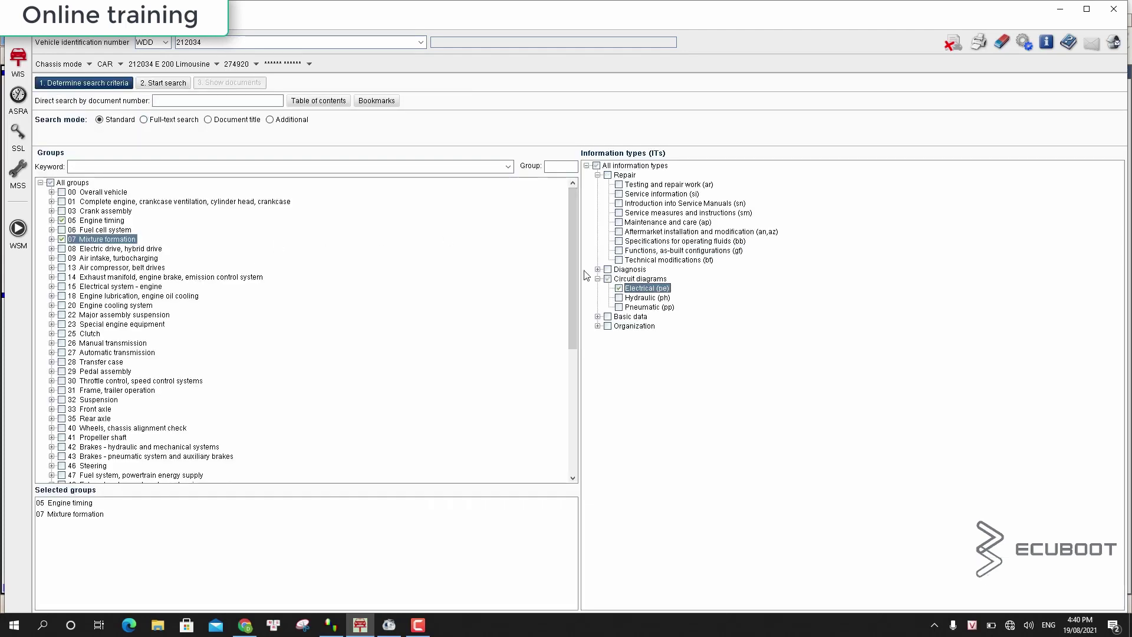
click(160, 82)
scroll(99, 167, down, 3)
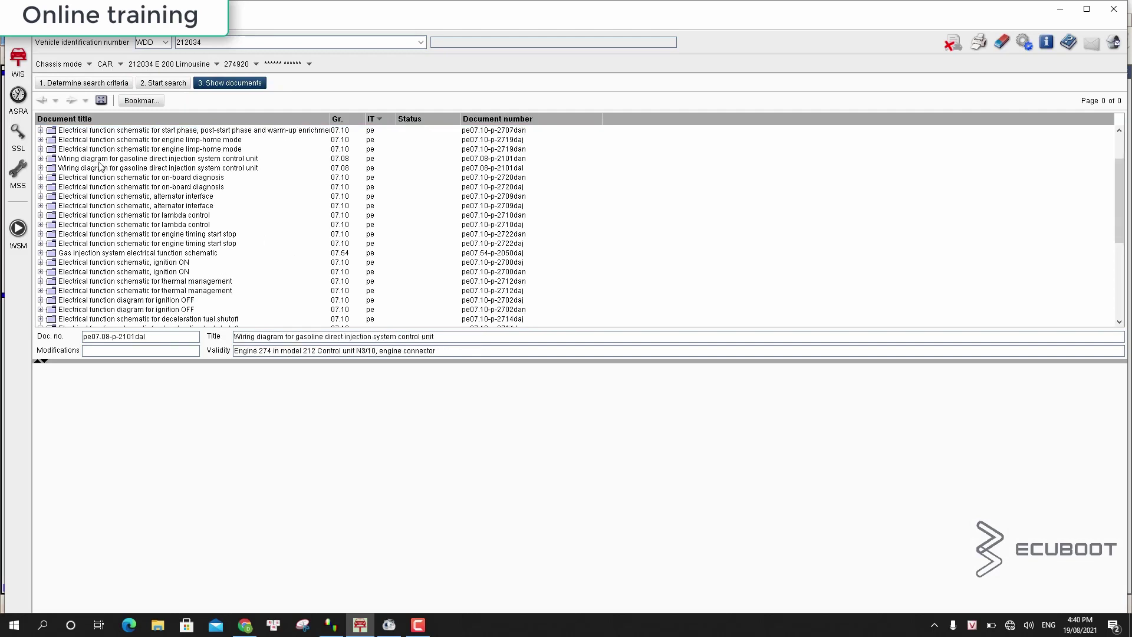
Open the gasoline direct injection control unit N3/10 wiring diagram PE07.08-P-2101-97DAN
double_click(157, 158)
double_click(106, 100)
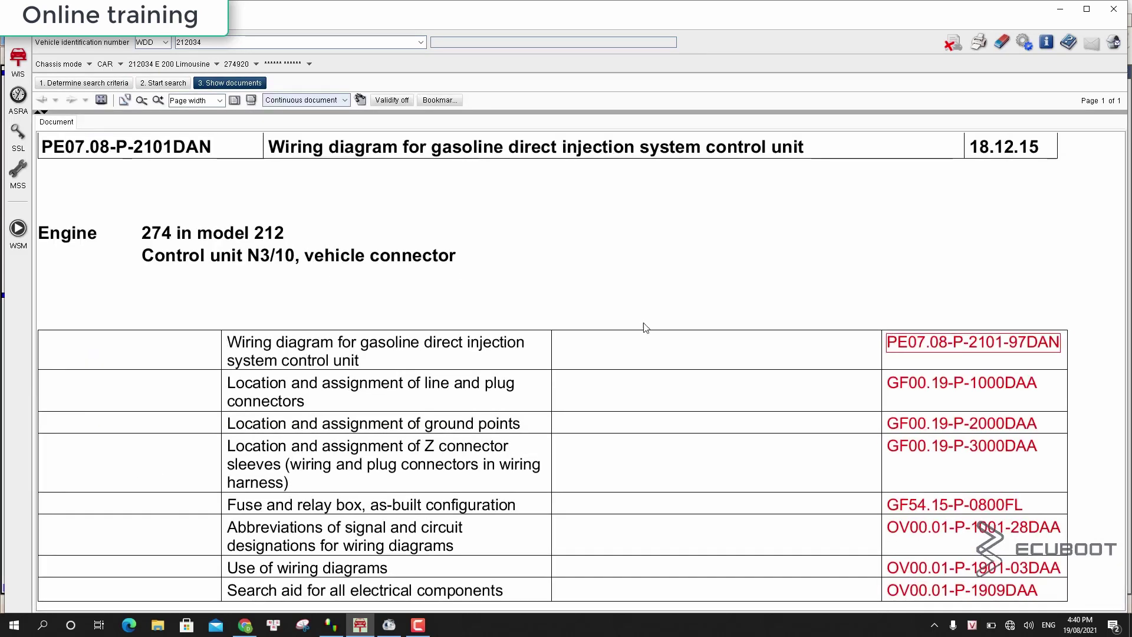
click(889, 347)
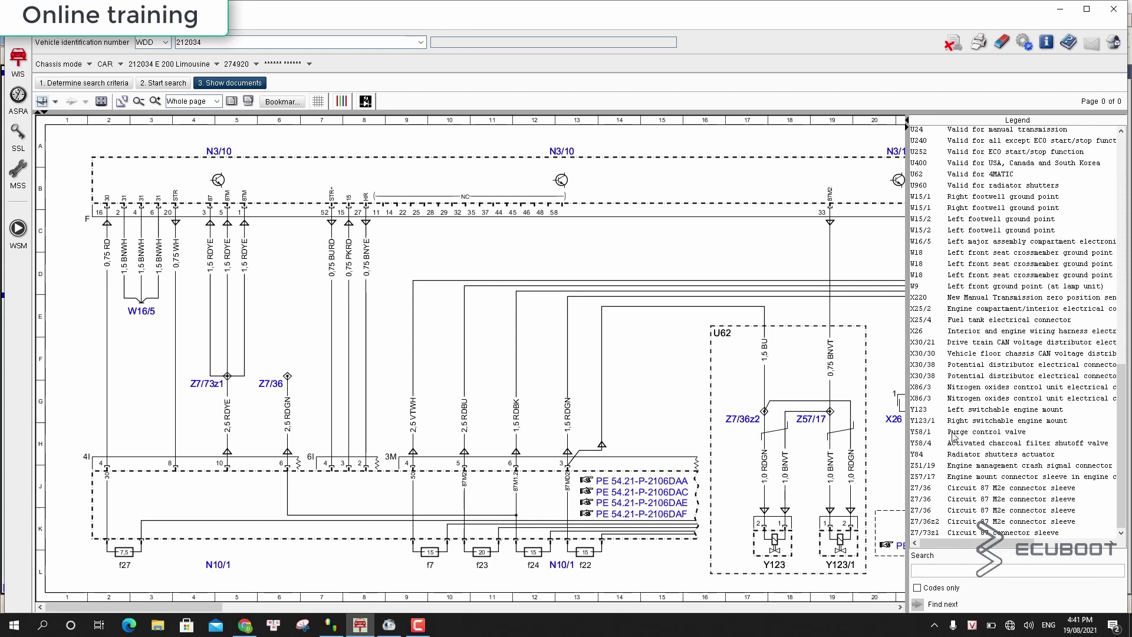
double_click(955, 435)
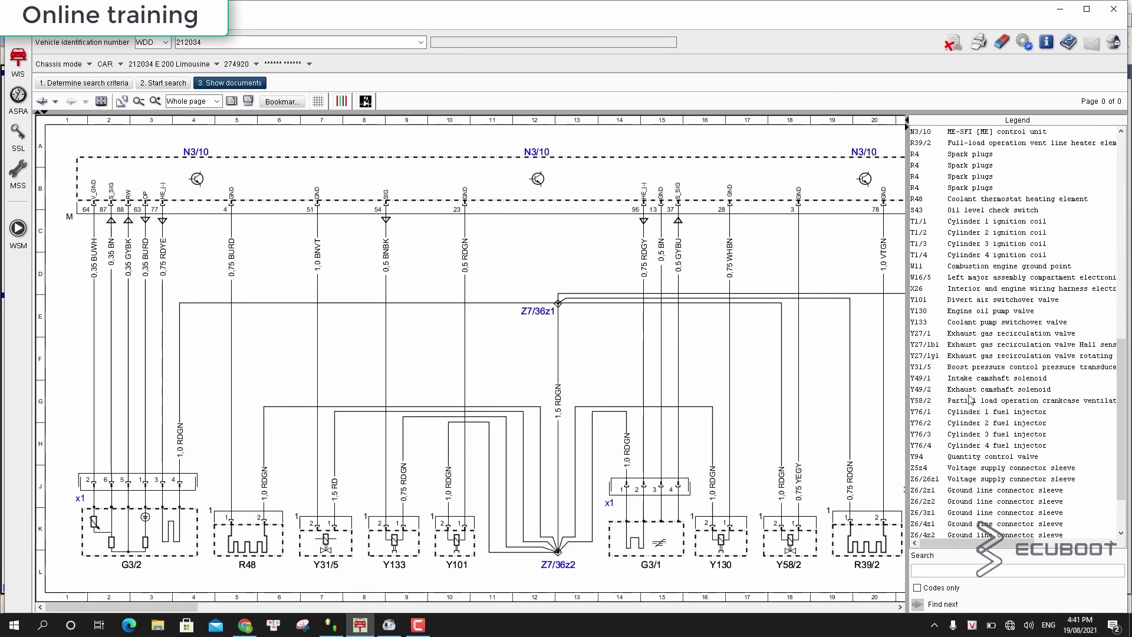
click(954, 367)
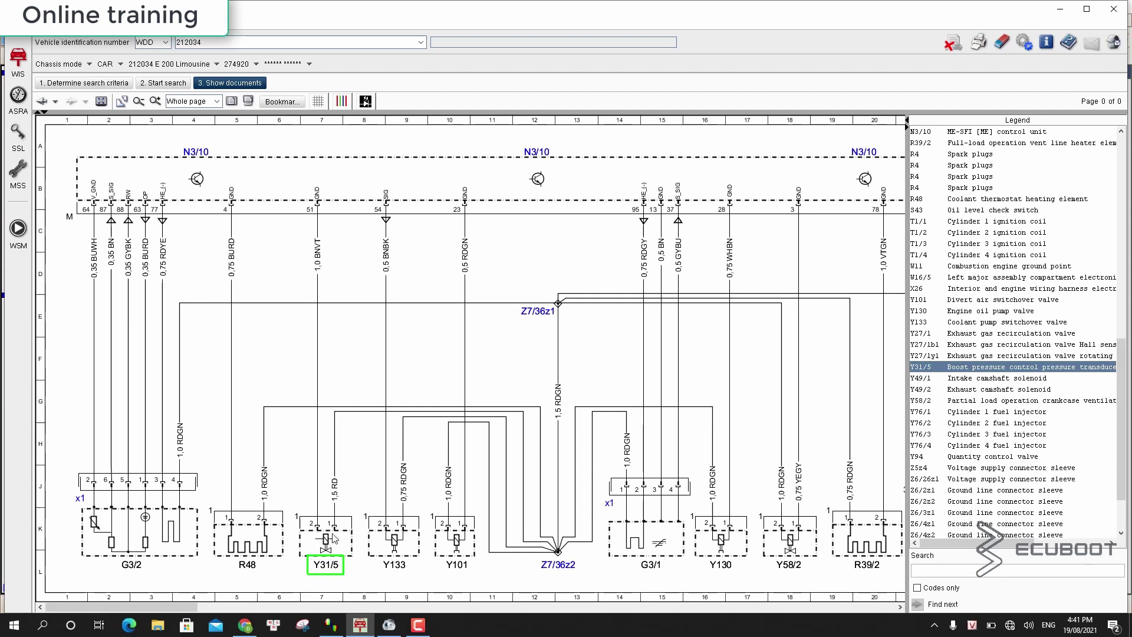
scroll(331, 300, down, 2)
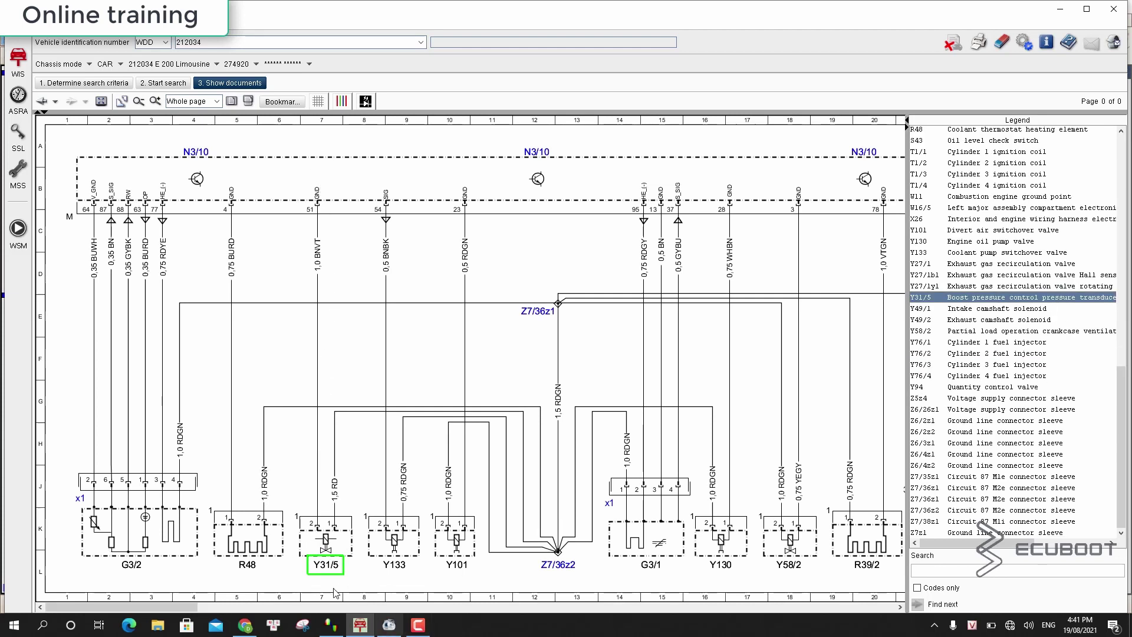
Minimize WIS to bring up PicoScope 6 with channel A on ±5 V DC
click(1059, 9)
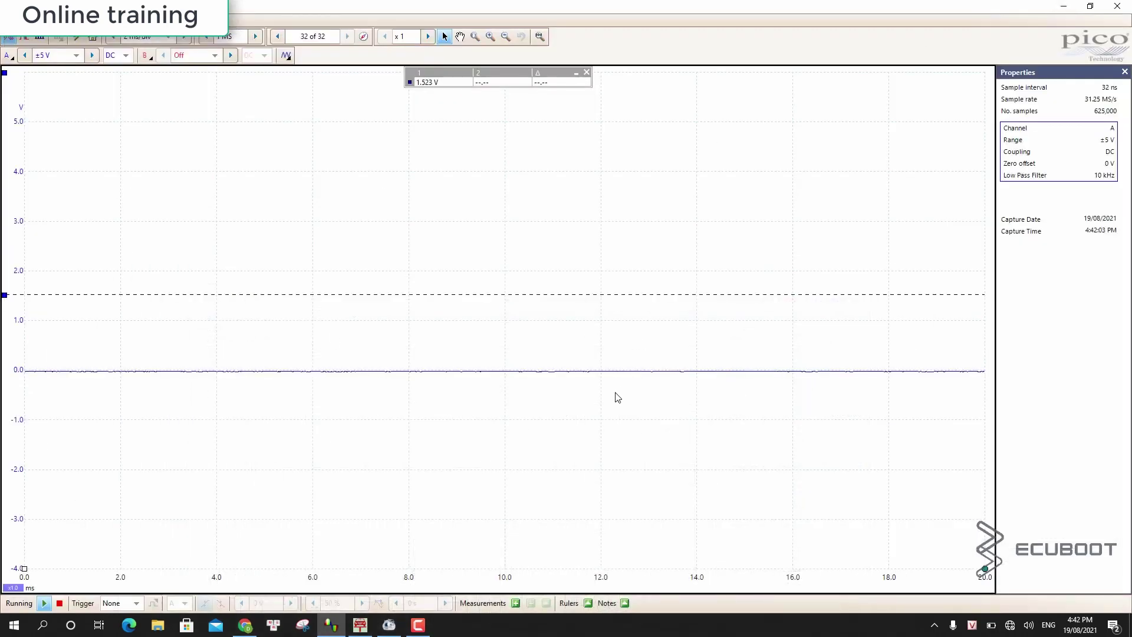